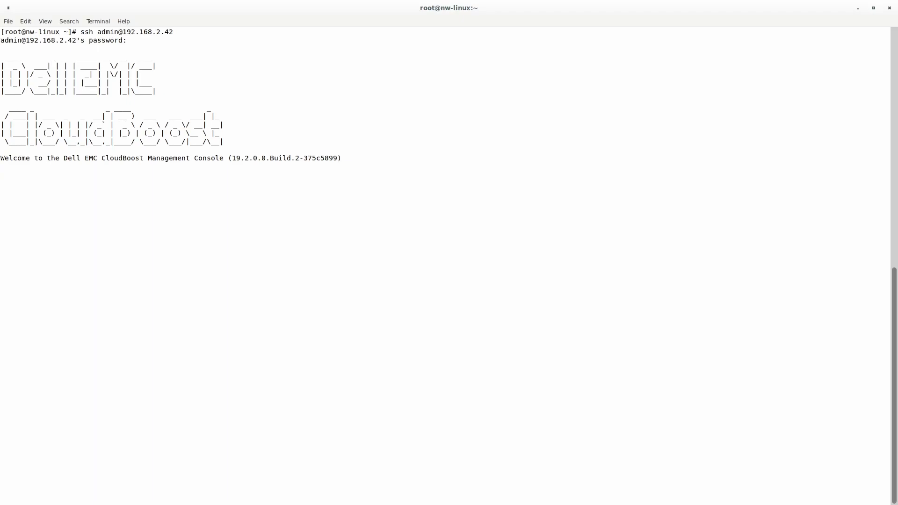
- Enable the CloudBoost remote mount password with the remote-mount-password enable command and a new password
key(Return)
key(Return)
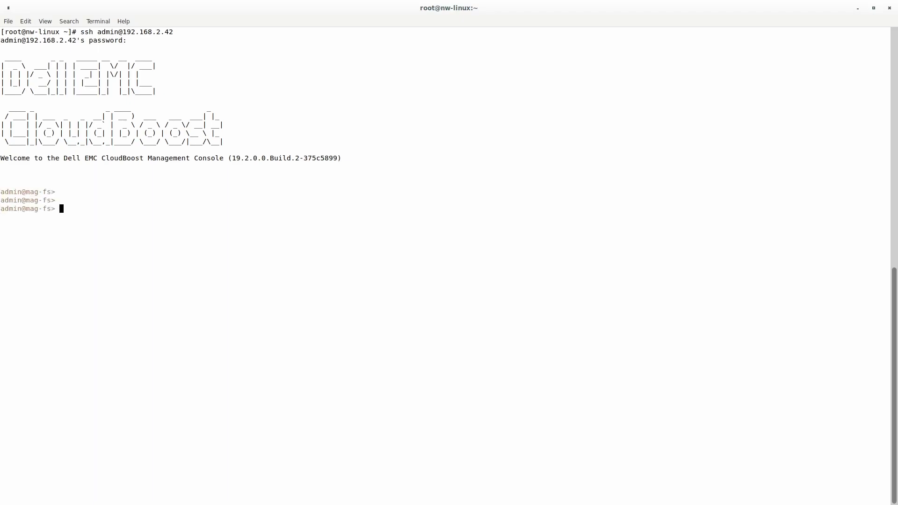
text(remote-mount-password enable P@$$w0rd1)
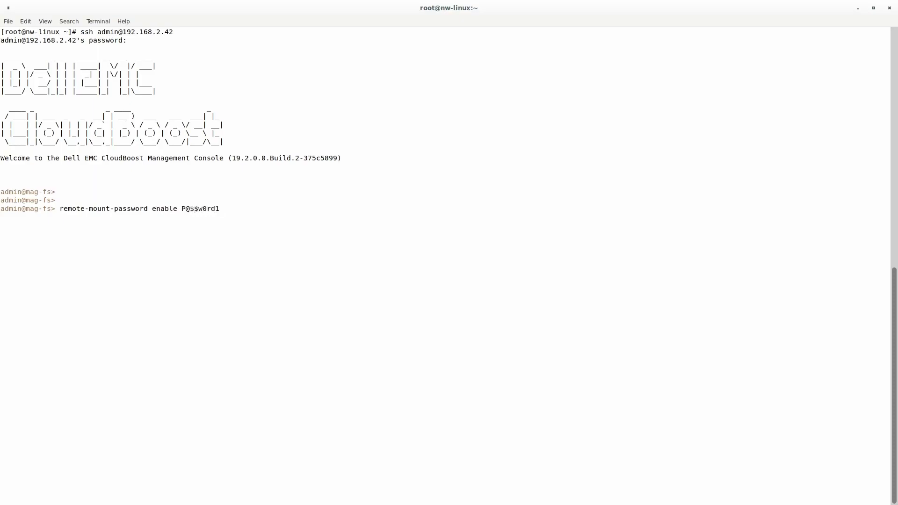
key(Return)
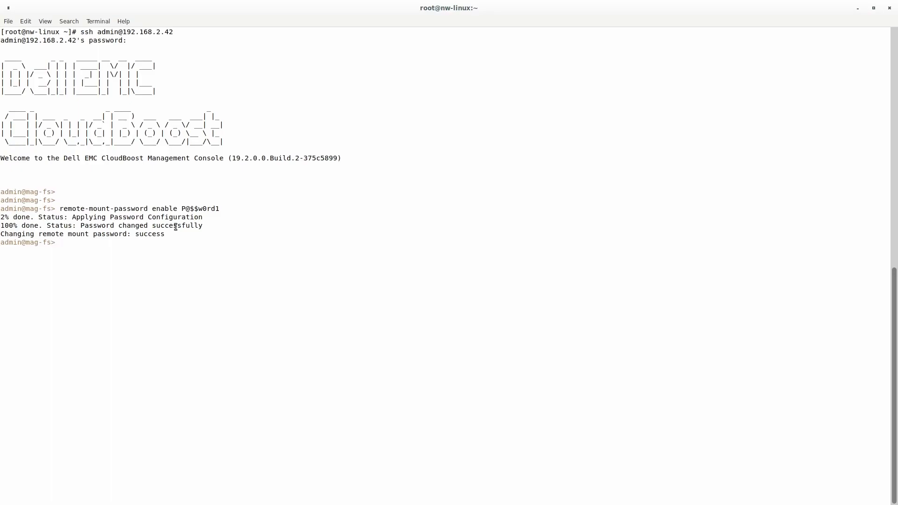
- In NetWorker Administration, review the CloudBoost appliances and the cb1.crazyrov.com appliance's details
key(alt+Tab)
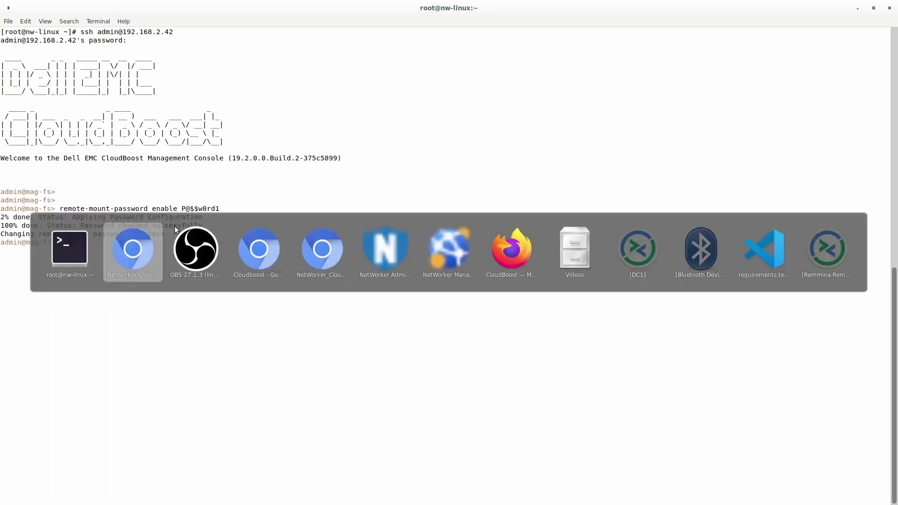
key(alt+Tab)
key(alt+Tab)
key(alt+Tab)
key(alt+Tab)
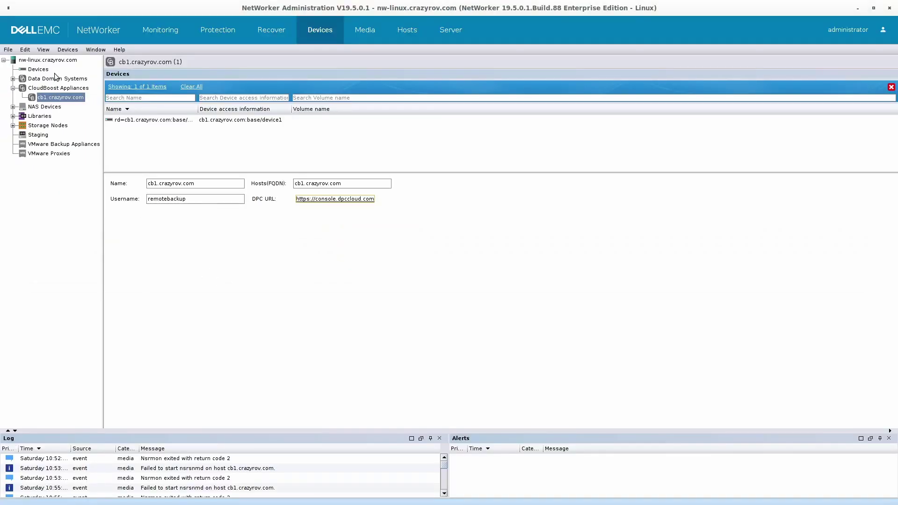
click(53, 89)
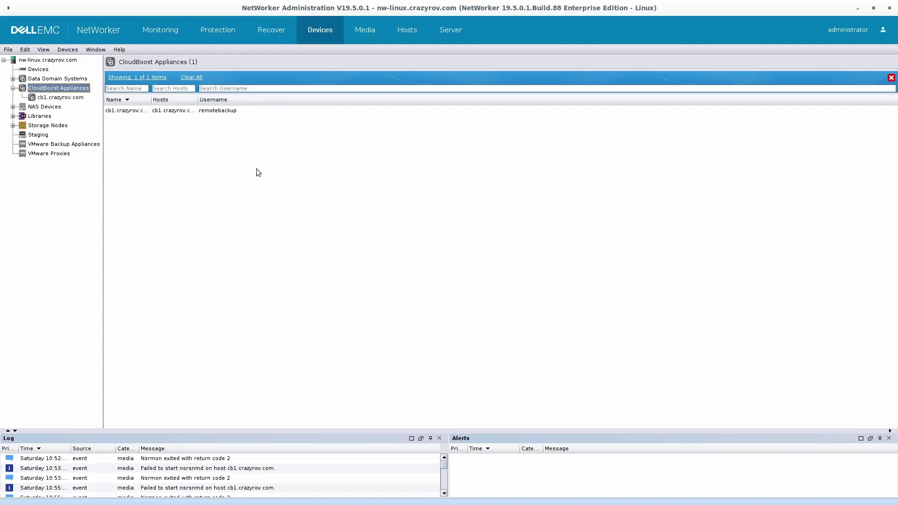
drag(150, 100, 221, 100)
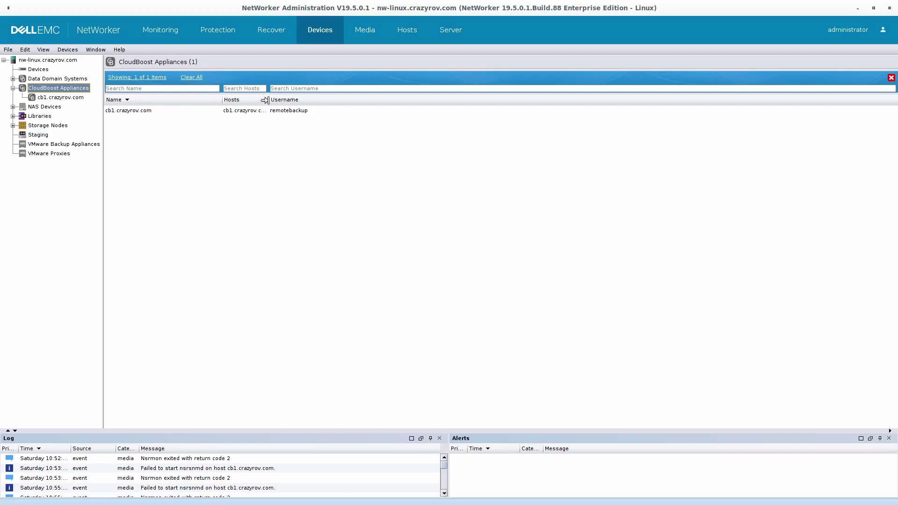
click(53, 99)
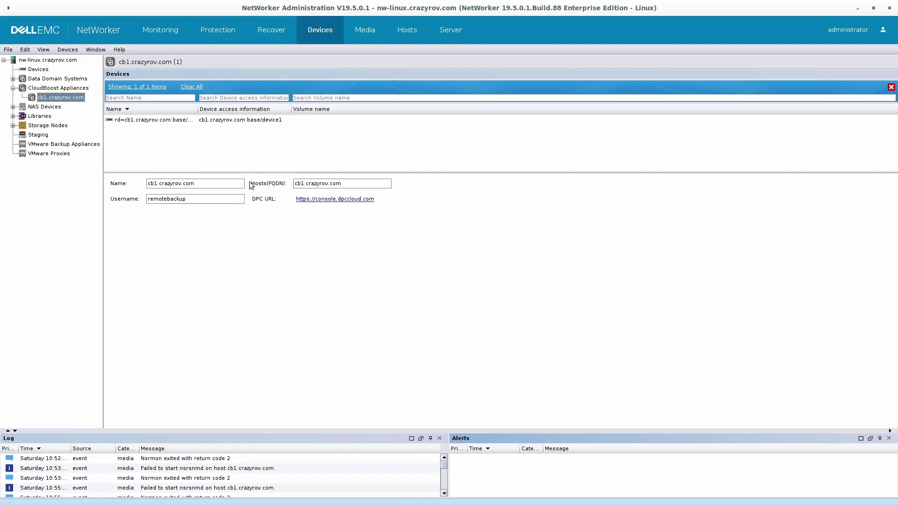
- Show the full Devices list with its two Data Domain volumes and one Cloud Boost device
click(43, 90)
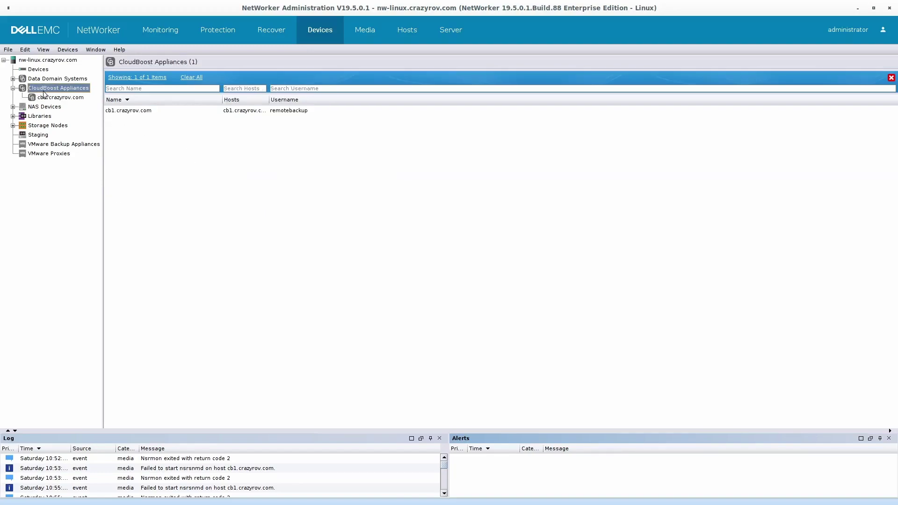
right_click(59, 88)
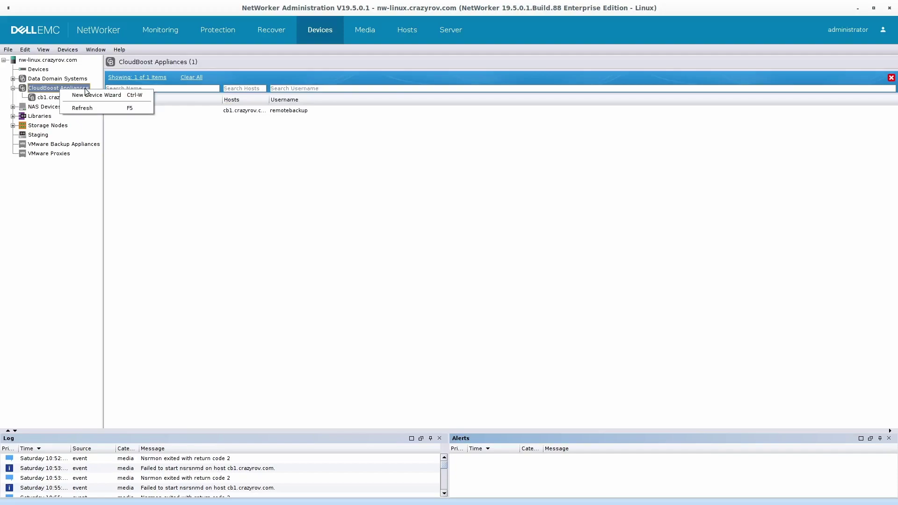
click(53, 91)
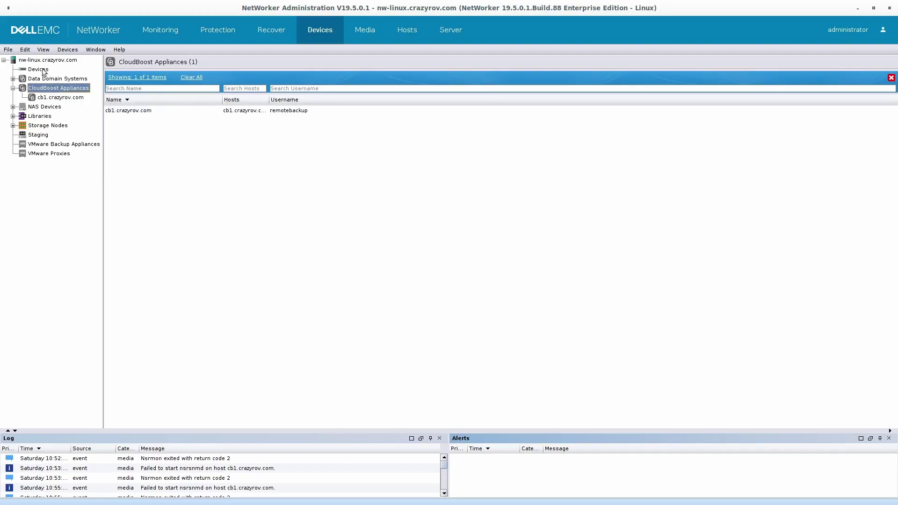
click(42, 69)
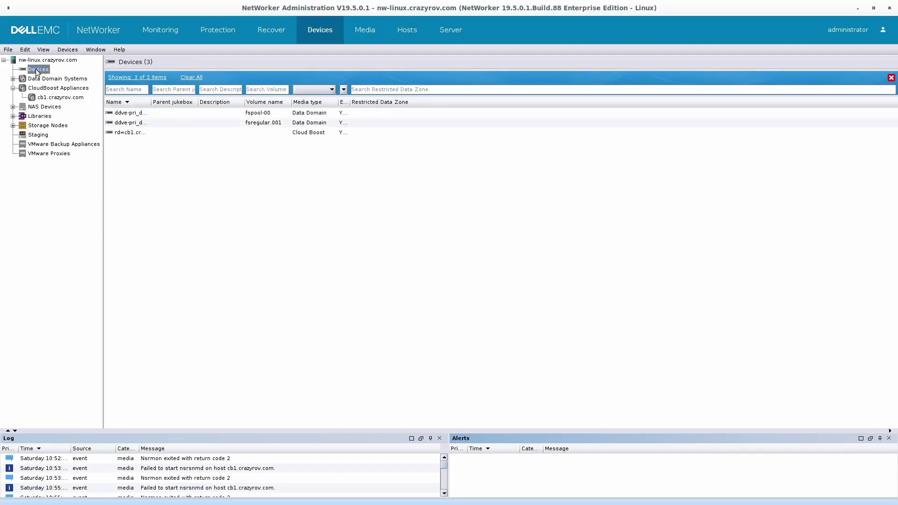
- Launch the New Device Wizard, pick CloudBoost as the device type, and reach the preconfiguration checklist
right_click(40, 73)
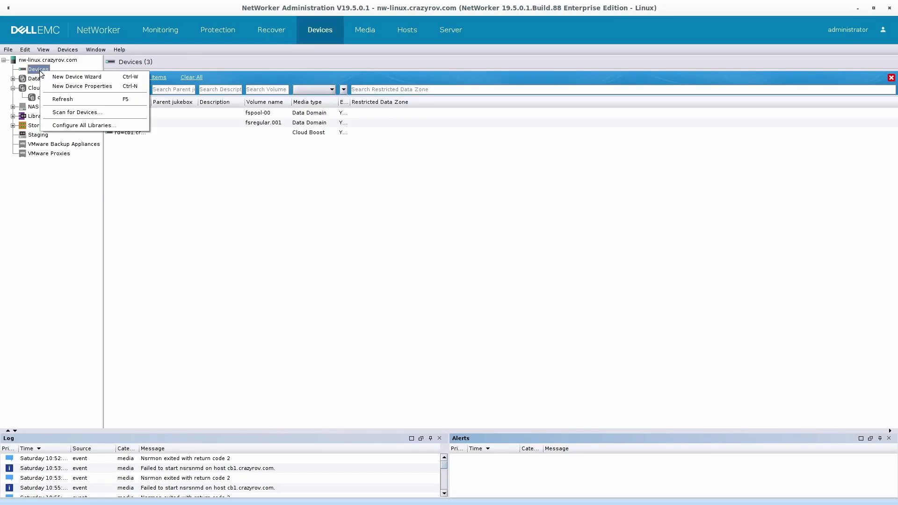
click(68, 78)
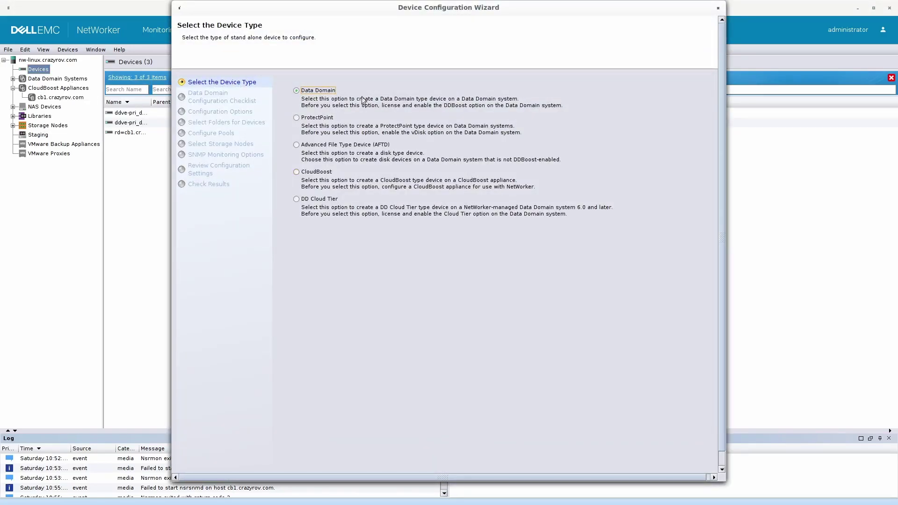
drag(722, 465, 778, 484)
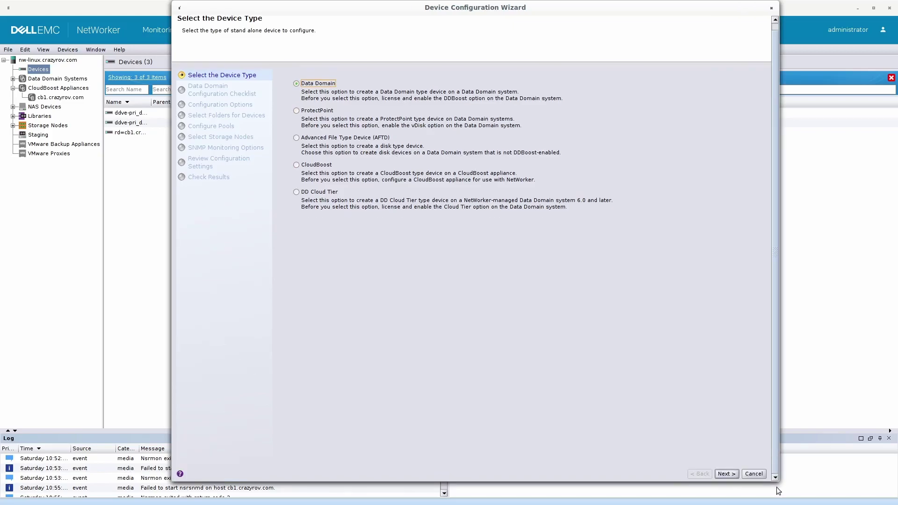
click(316, 167)
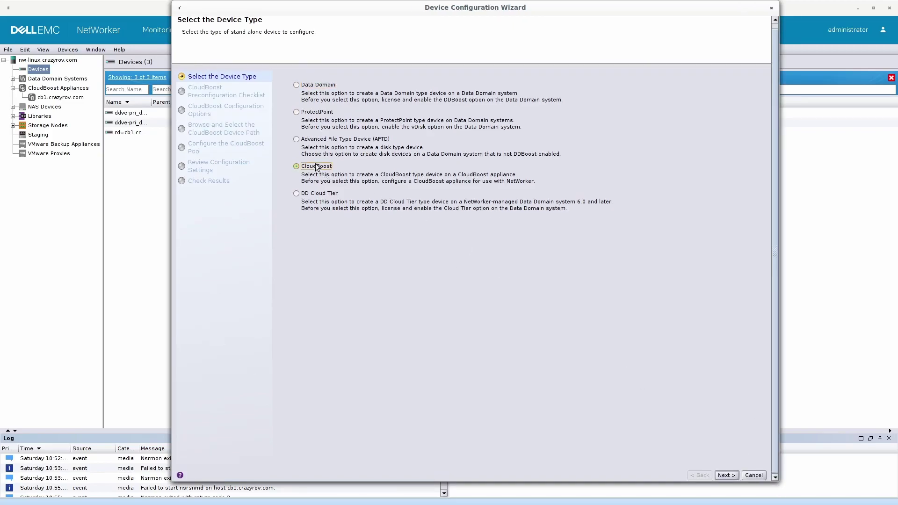
click(725, 476)
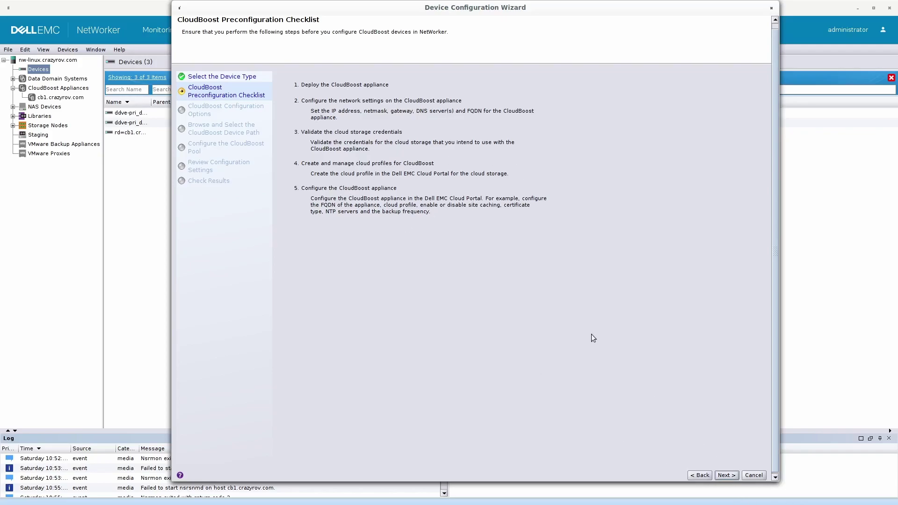
- On the CloudBoost options page, keep Use Embedded Storage rather than an external storage node
click(723, 475)
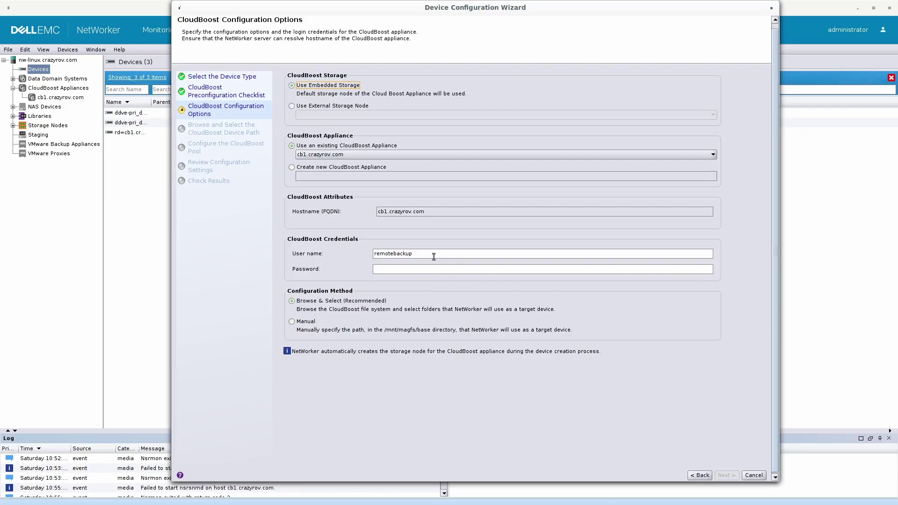
click(316, 114)
click(316, 116)
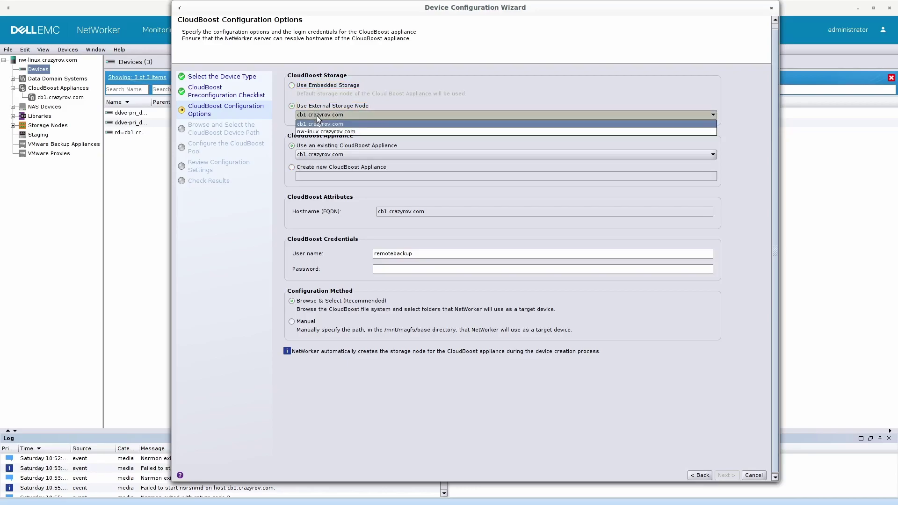
click(319, 115)
click(319, 86)
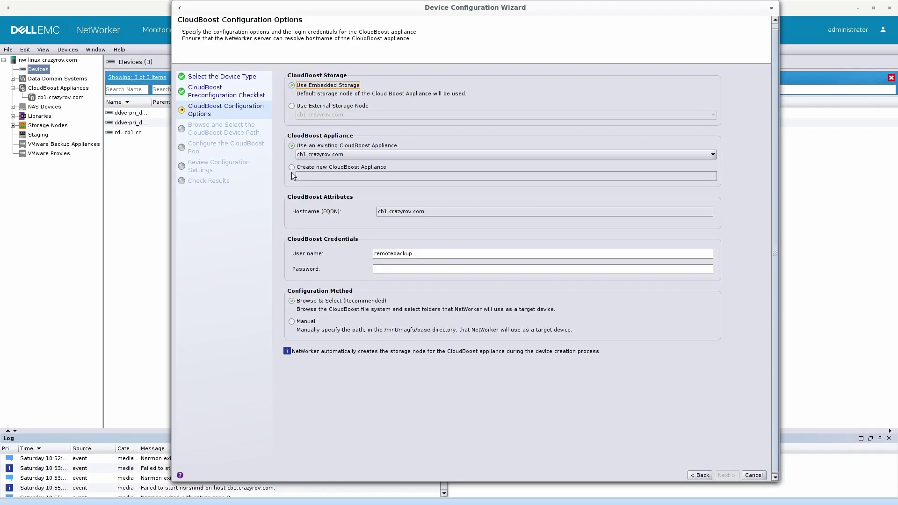
- Create new CloudBoost appliance cb2.crazyrov.com, using it as hostname, and enter the user name and password
click(369, 167)
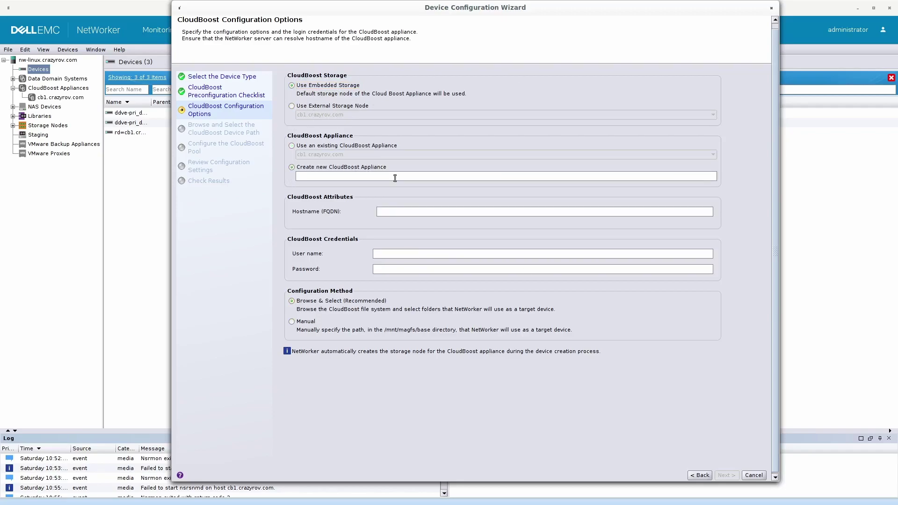
text(cb2.crazyrov.com)
triple_click(327, 180)
text(cb2.crazyrov.com)
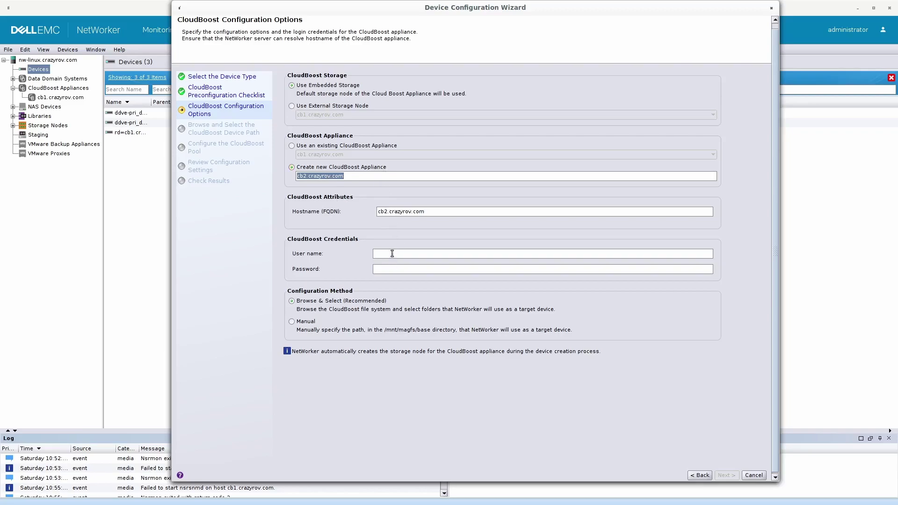
text(remoteback)
text(••••)
- Create folder device_1 under the base path and select it, giving storage path base/device_1
click(727, 475)
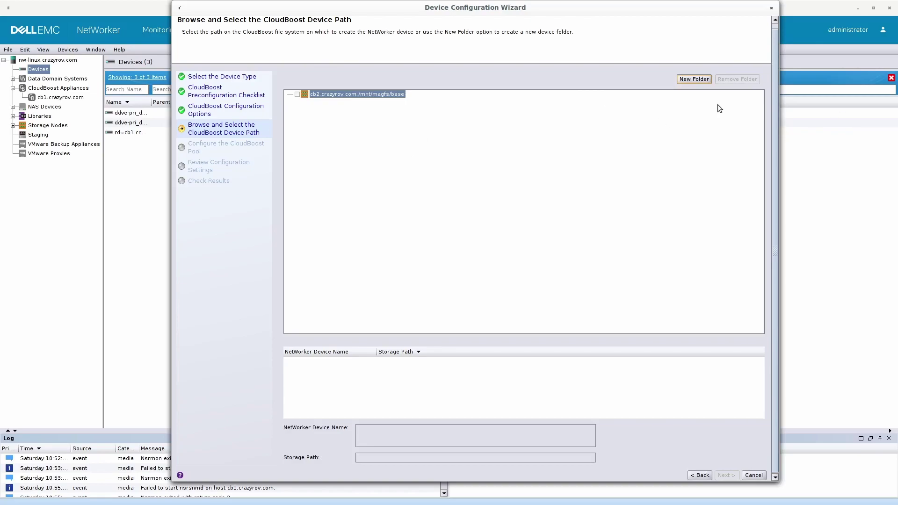
click(693, 80)
text(dev)
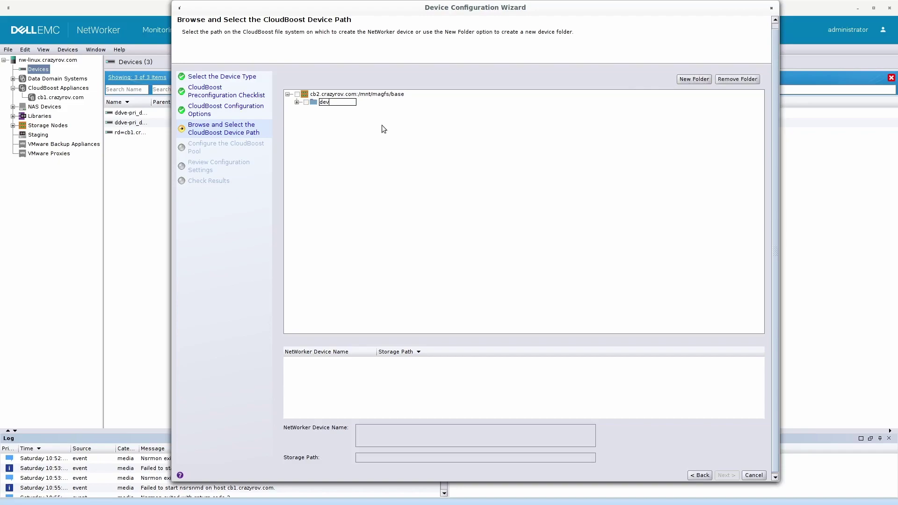
text(ice_1)
key(Return)
click(307, 102)
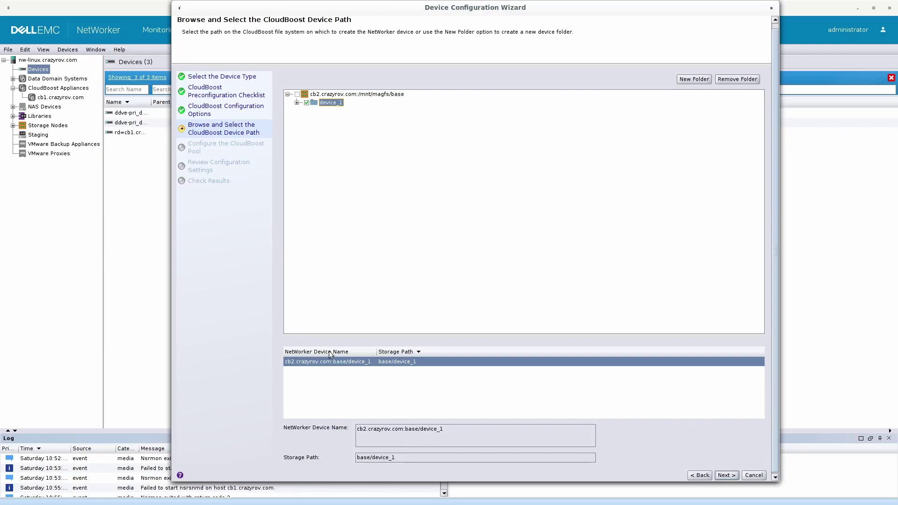
- Choose to create and use a new pool named cb2_filesystem for the CloudBoost device
click(724, 475)
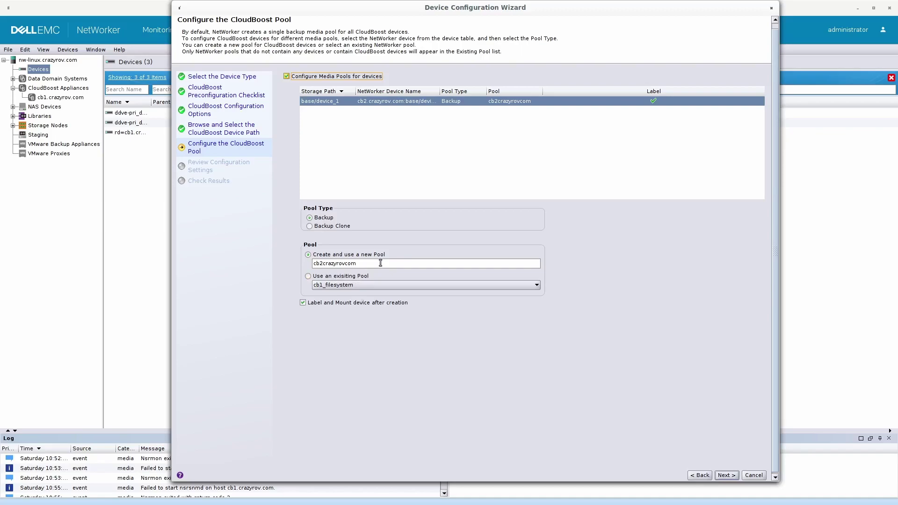
click(364, 278)
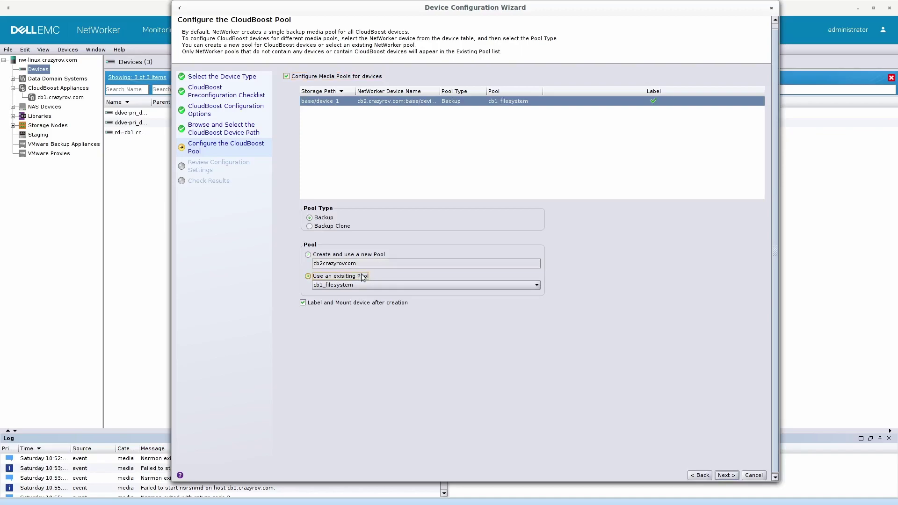
click(334, 255)
double_click(340, 263)
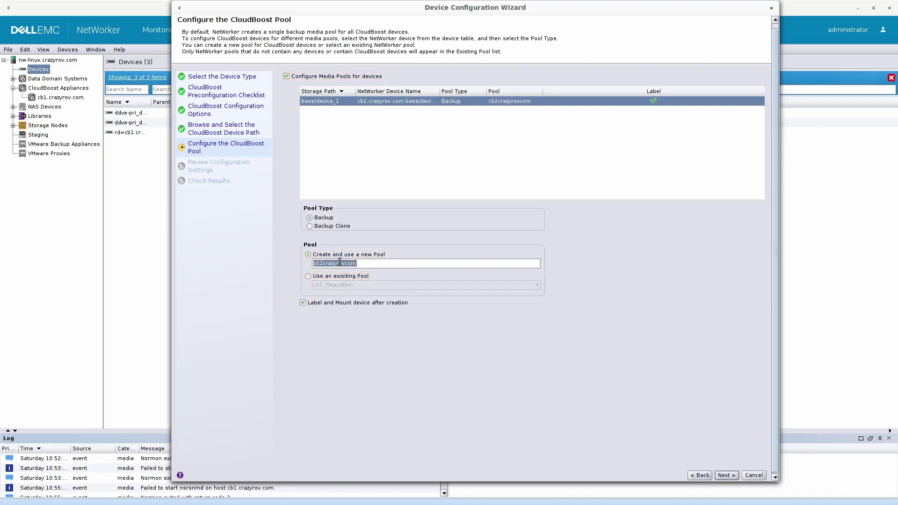
text(cb2_filesystem)
- Review the settings and apply them, creating and labeling device rd=cb2.crazyrov.com:base/device_1
click(735, 476)
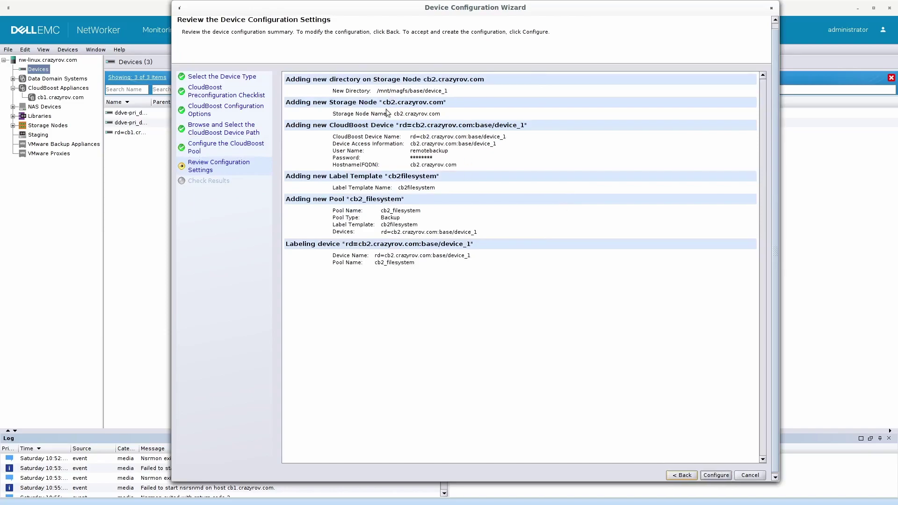
click(717, 476)
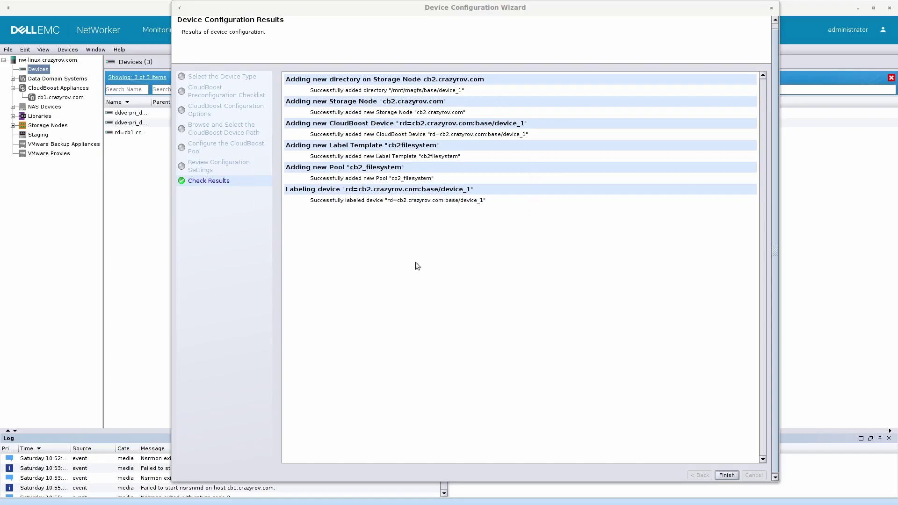
- Finish the wizard and locate the new cb2 device among the four listed devices
click(728, 475)
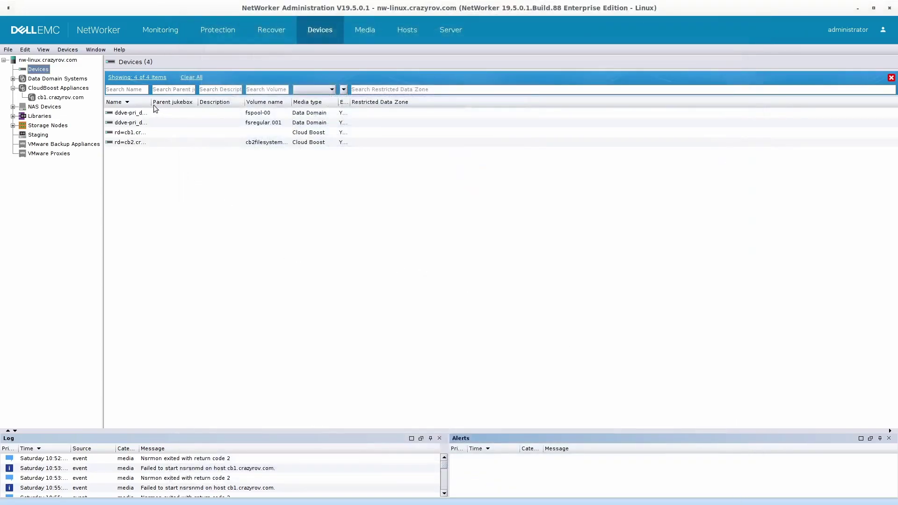
drag(149, 106, 285, 104)
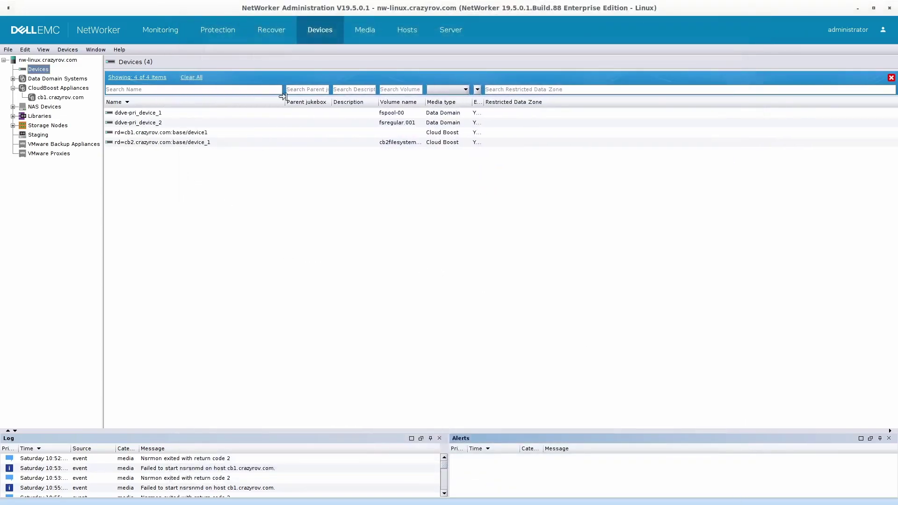
click(408, 143)
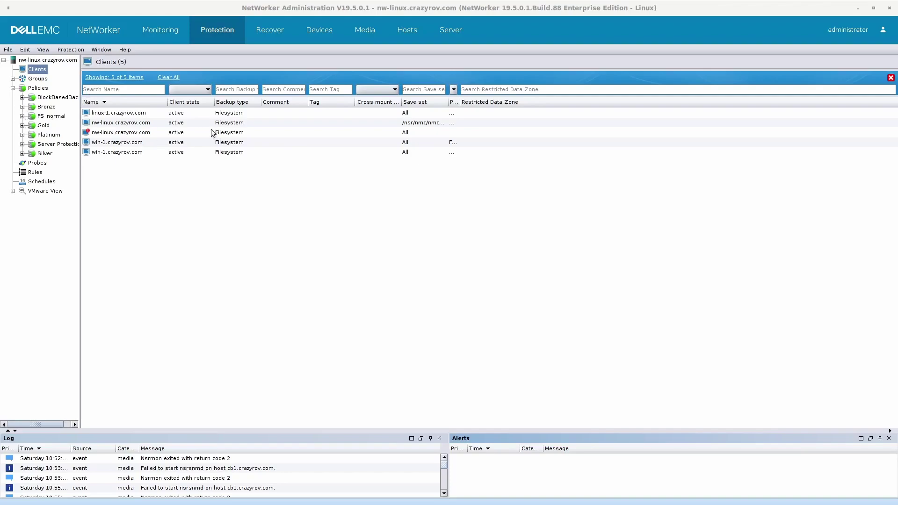
- Show the clients' protection groups and expand the BlockBasedBackup policy to reveal BBB-linux and BBB-win
drag(460, 102, 585, 105)
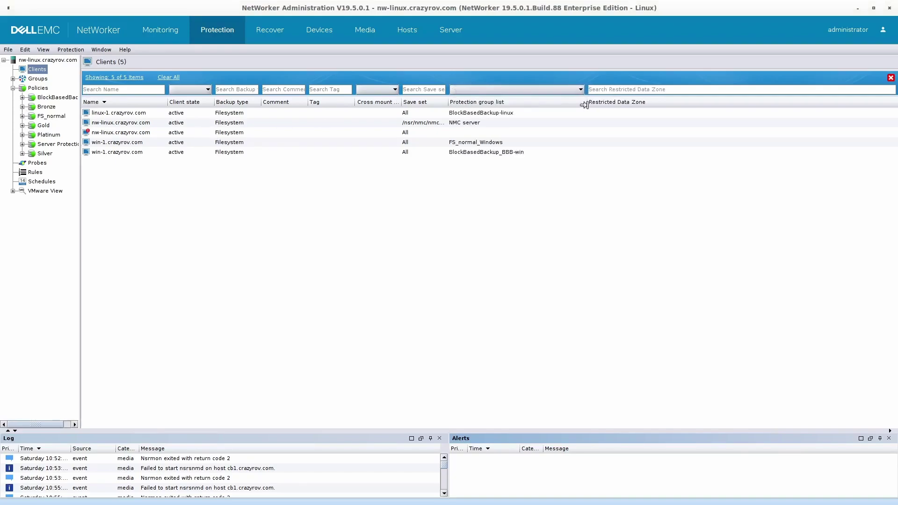
click(513, 114)
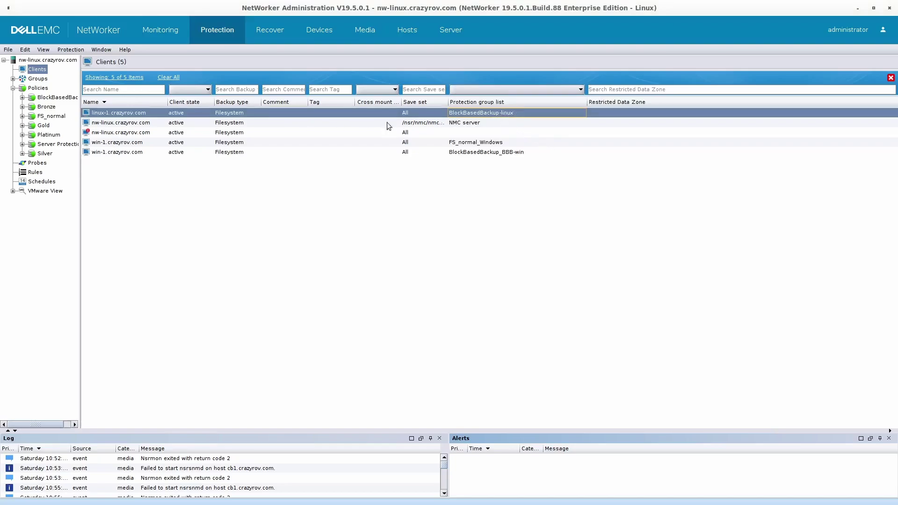
click(22, 97)
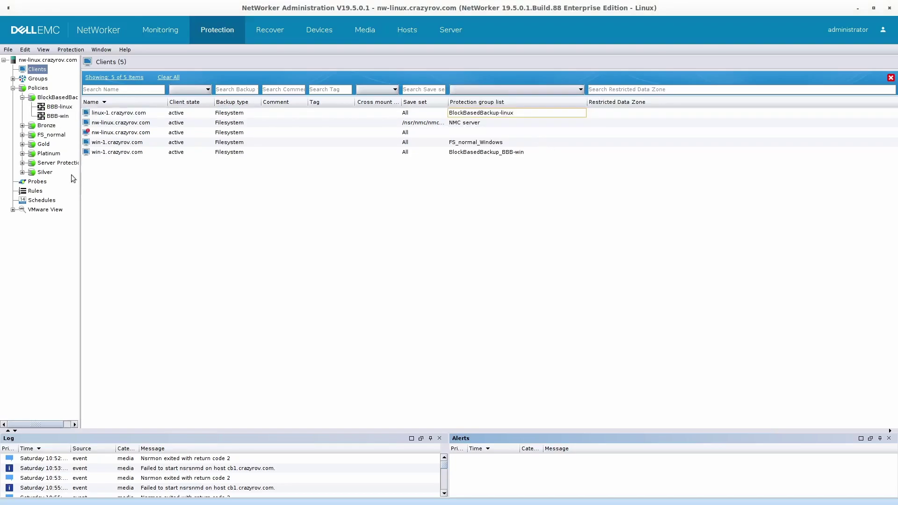
- Inspect the BBB-linux backup action's properties, which still send to fs-pool
click(68, 107)
click(437, 98)
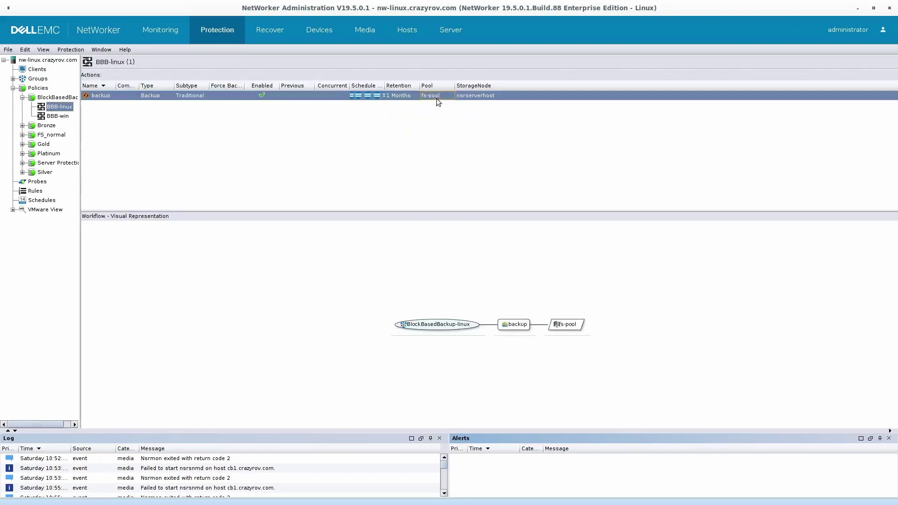
right_click(437, 98)
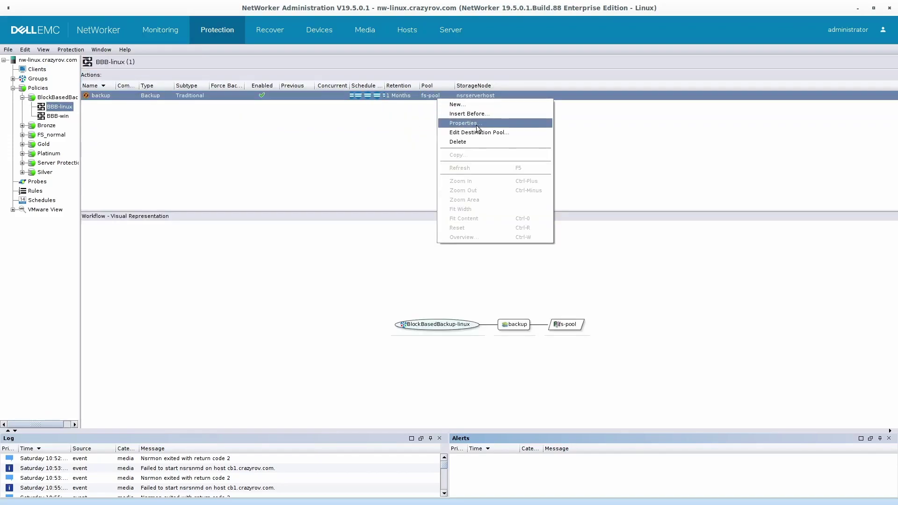
click(477, 123)
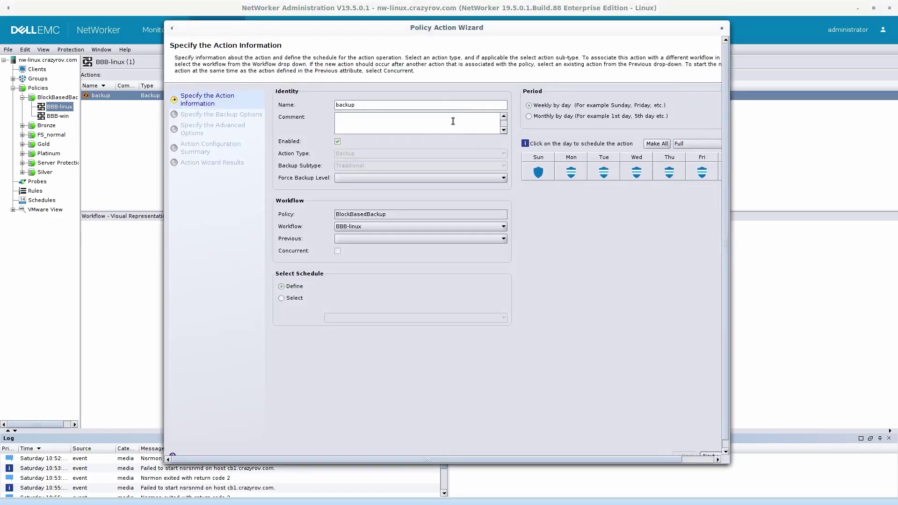
click(721, 28)
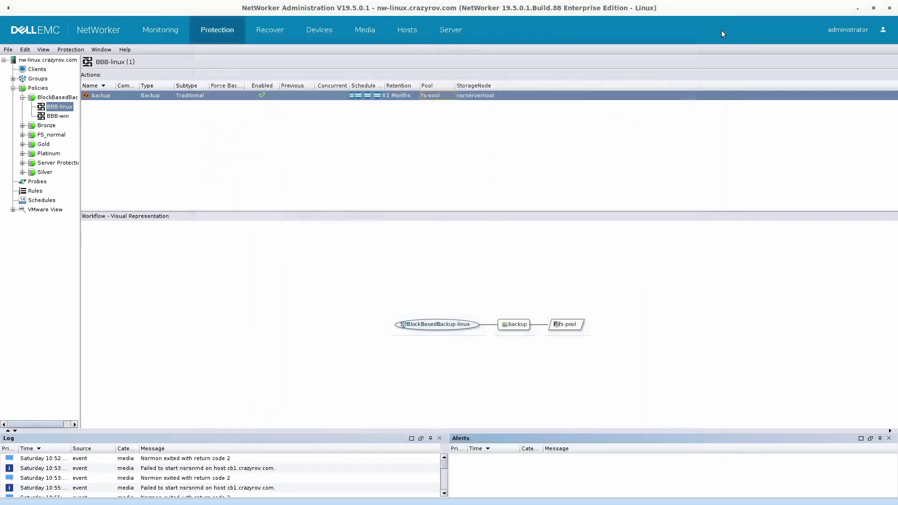
- Browse the Hosts and Media views, then return to the Devices list showing the cb2 device
click(404, 32)
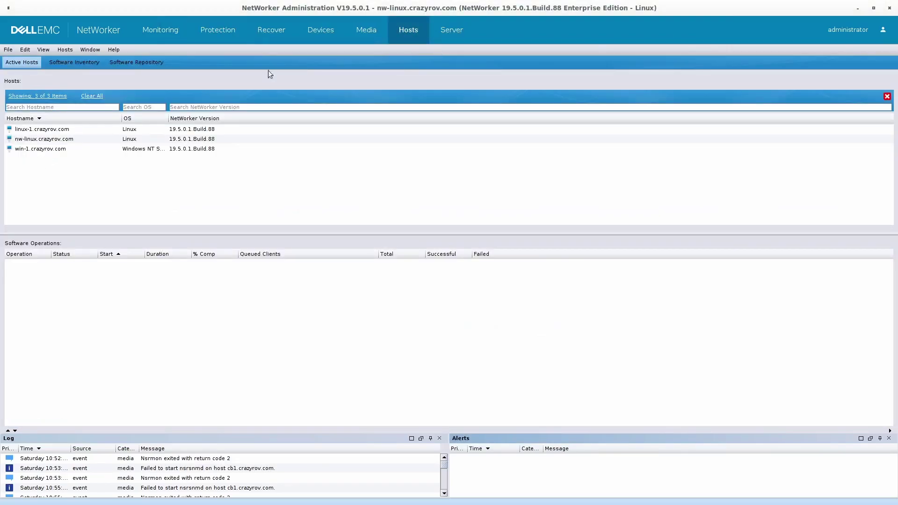
click(363, 32)
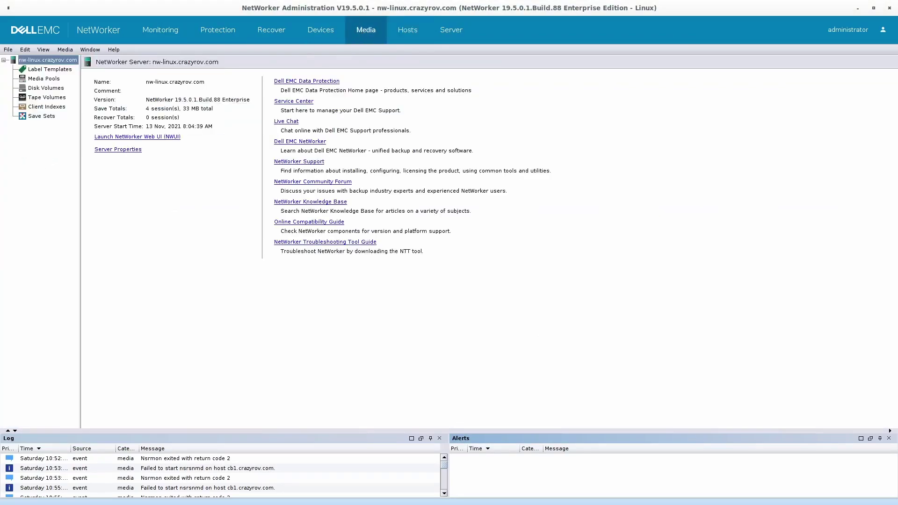
click(320, 30)
click(139, 162)
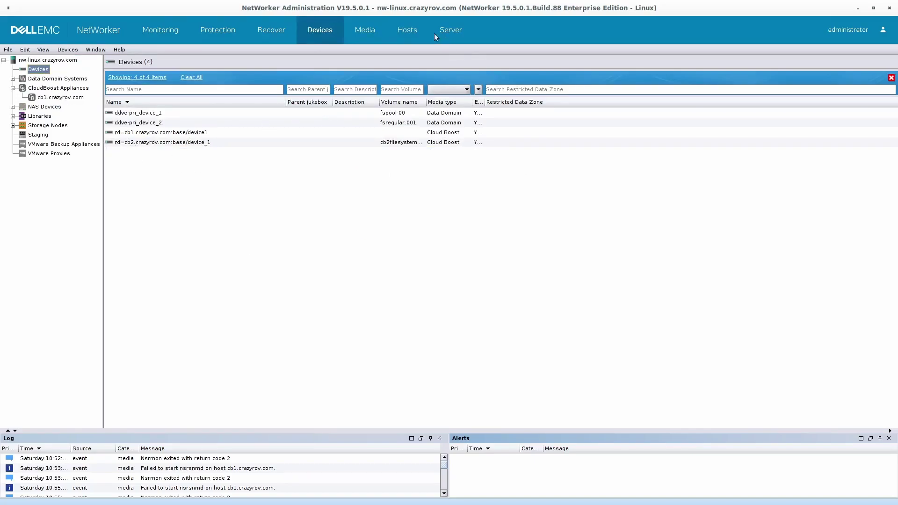
- Change the BBB-linux backup action's destination pool from fs-pool to cb2_filesystem
click(207, 29)
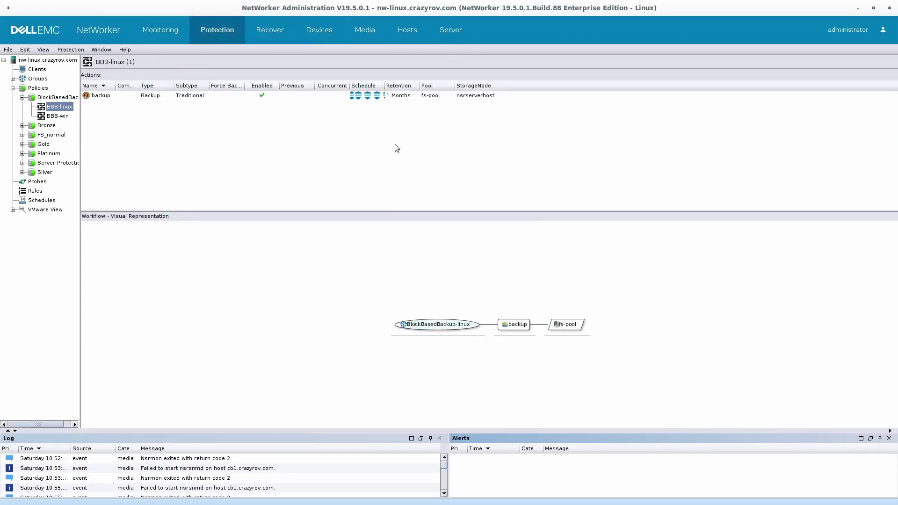
click(442, 94)
right_click(442, 94)
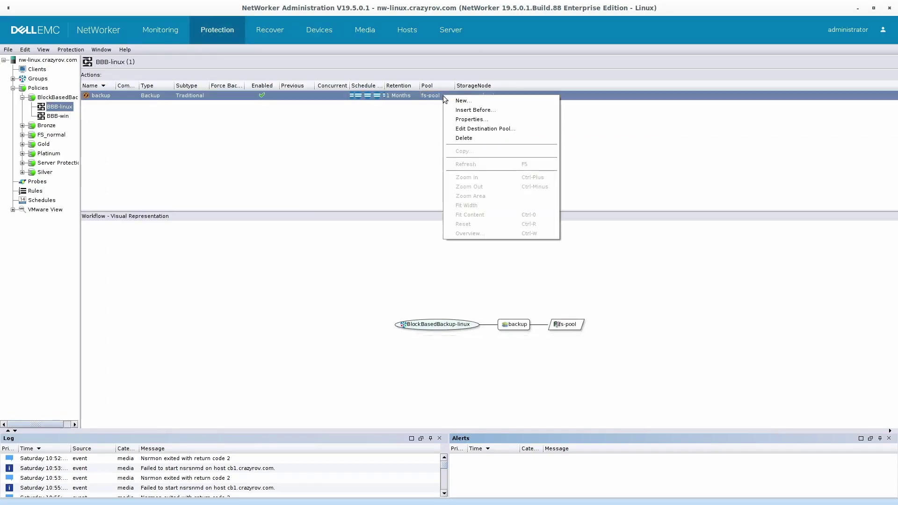
click(478, 130)
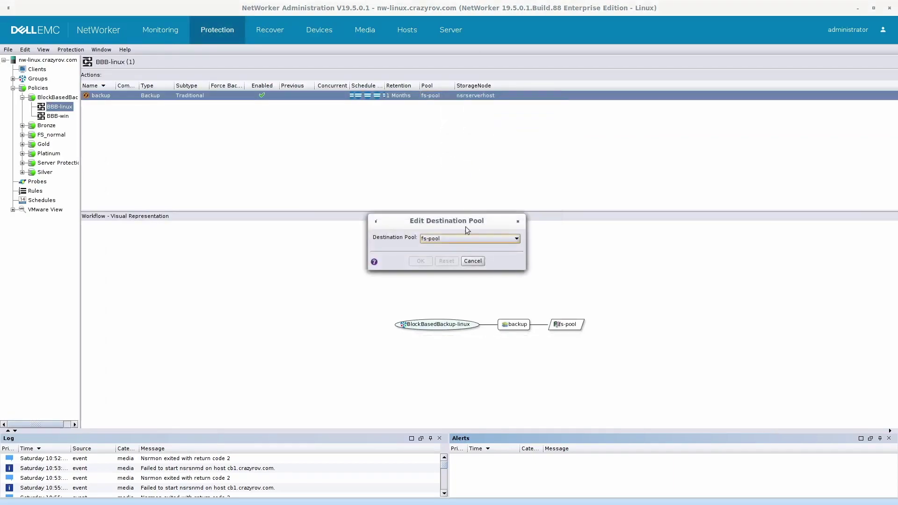
click(463, 239)
click(456, 271)
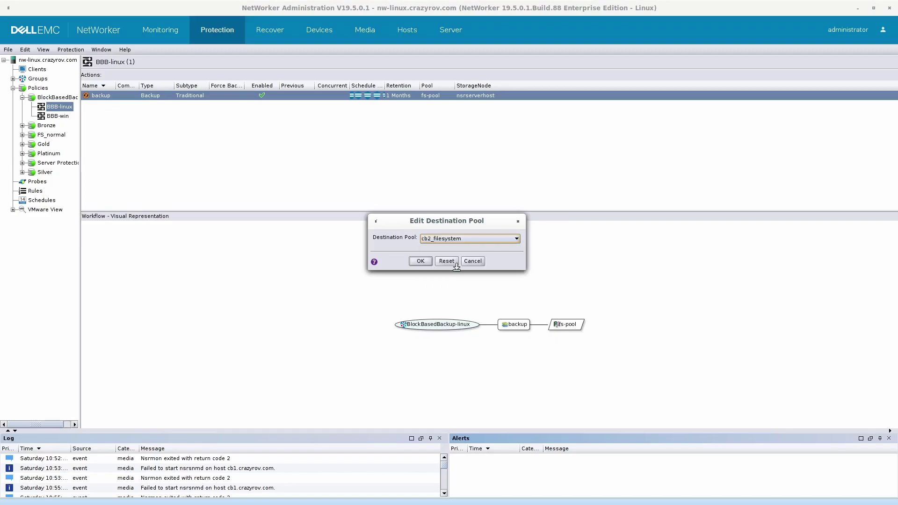
click(427, 263)
- Set the backup action's destination storage node to only cb2.crazyrov.com
right_click(478, 99)
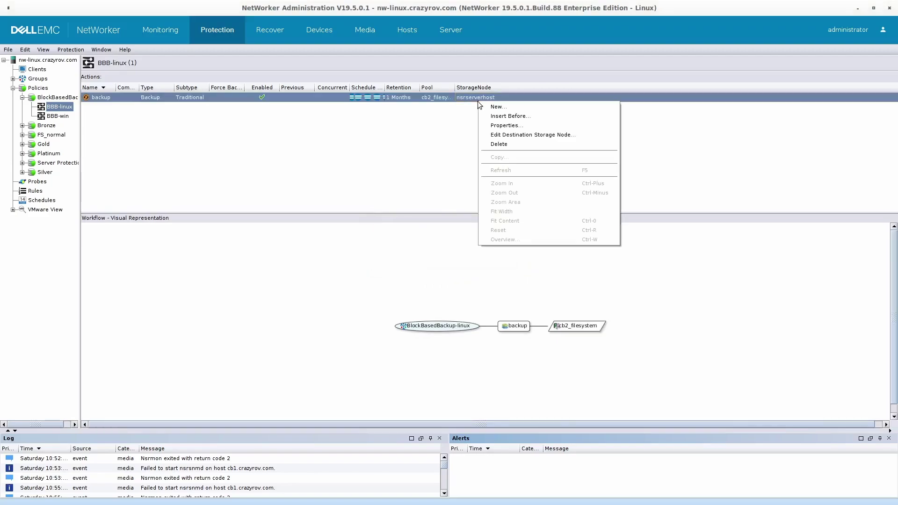
click(493, 135)
click(427, 188)
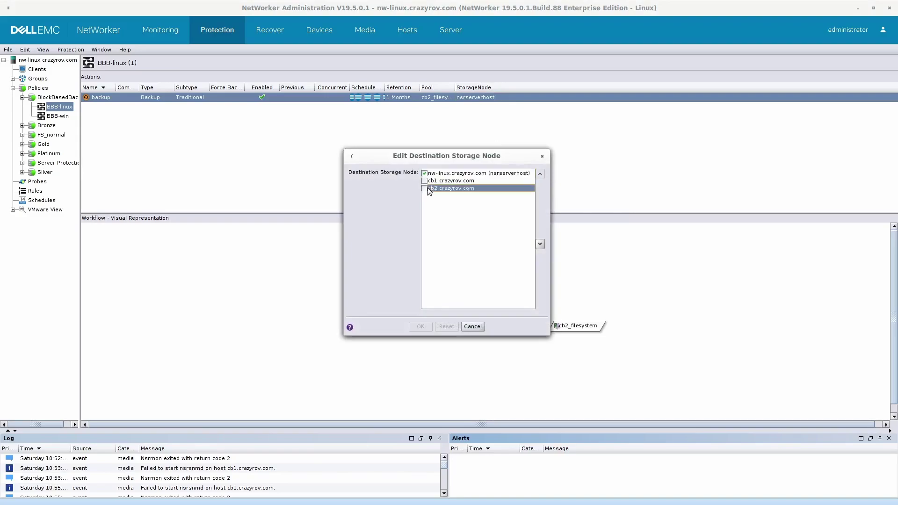
click(425, 174)
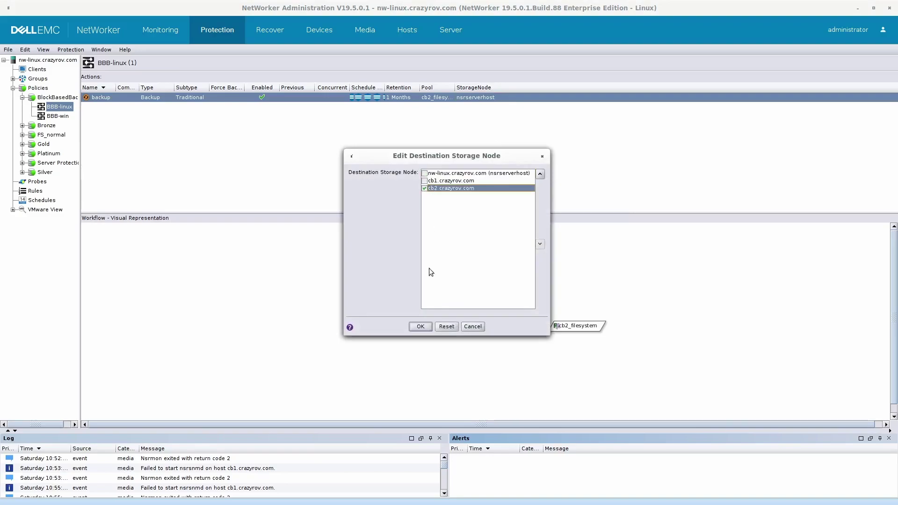
click(420, 327)
- Start the BBB-linux workflow from its context menu and confirm with Yes
right_click(58, 107)
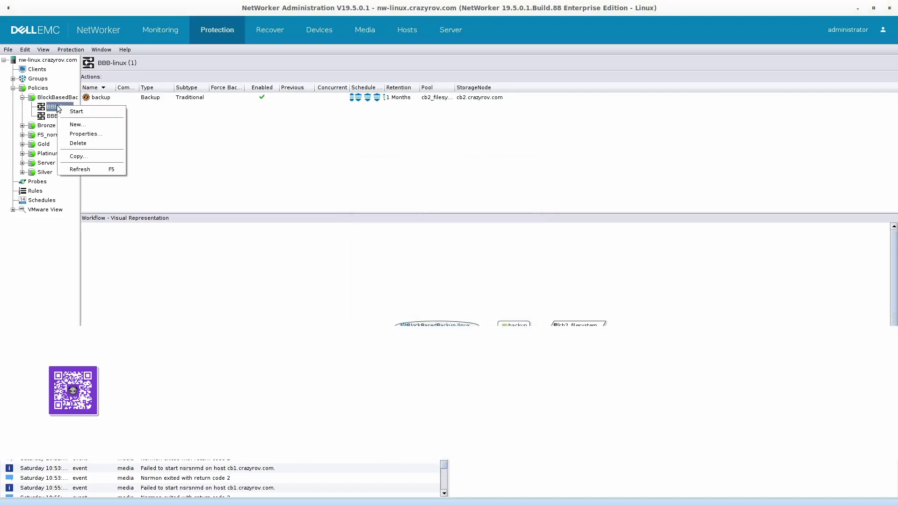
click(77, 111)
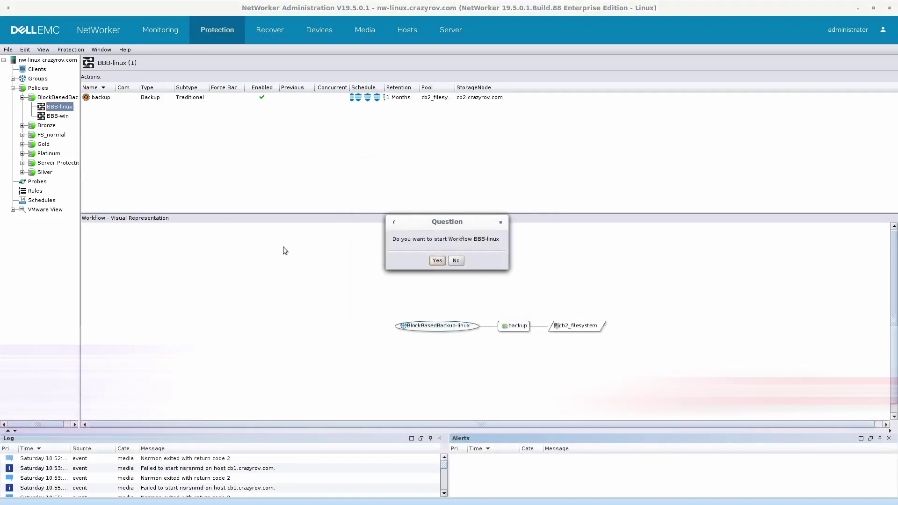
click(437, 260)
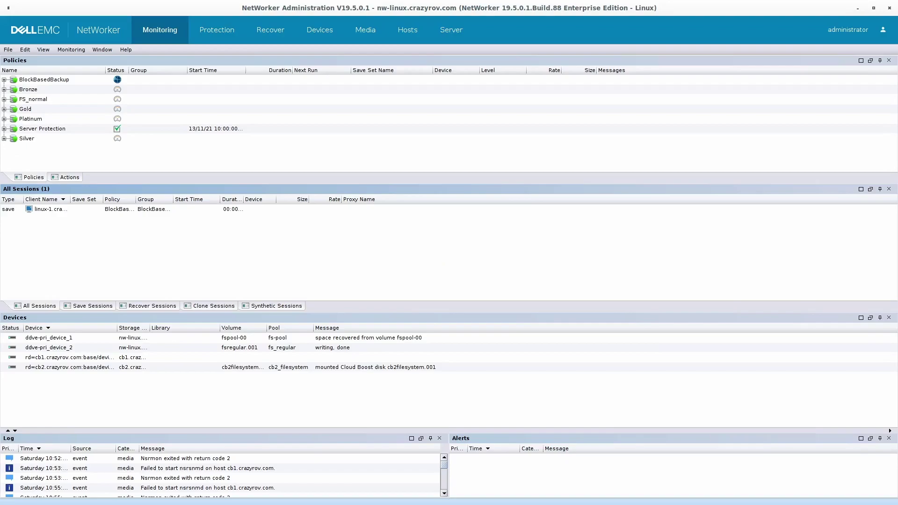